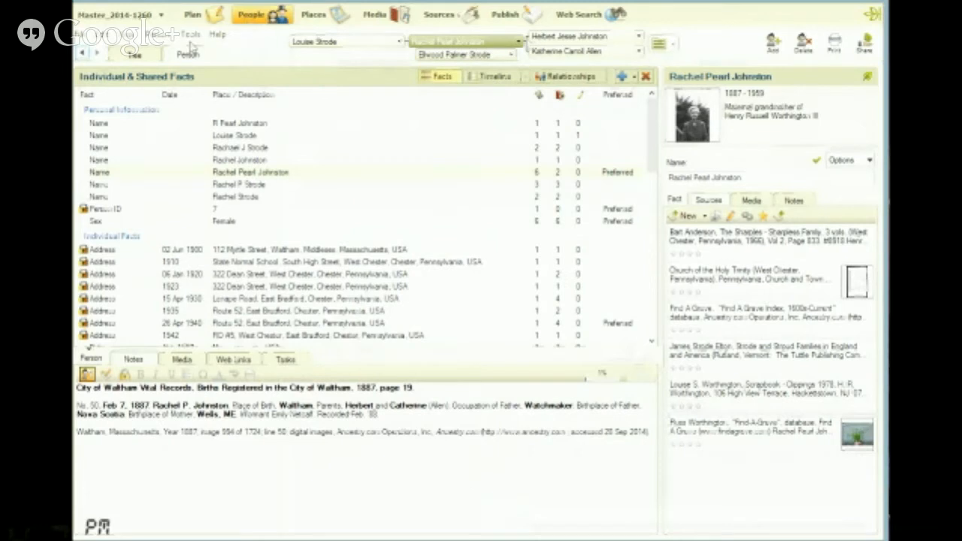
# View the person's family tree and research notes, and display the person notes of the spouse
pyautogui.click(136, 55)
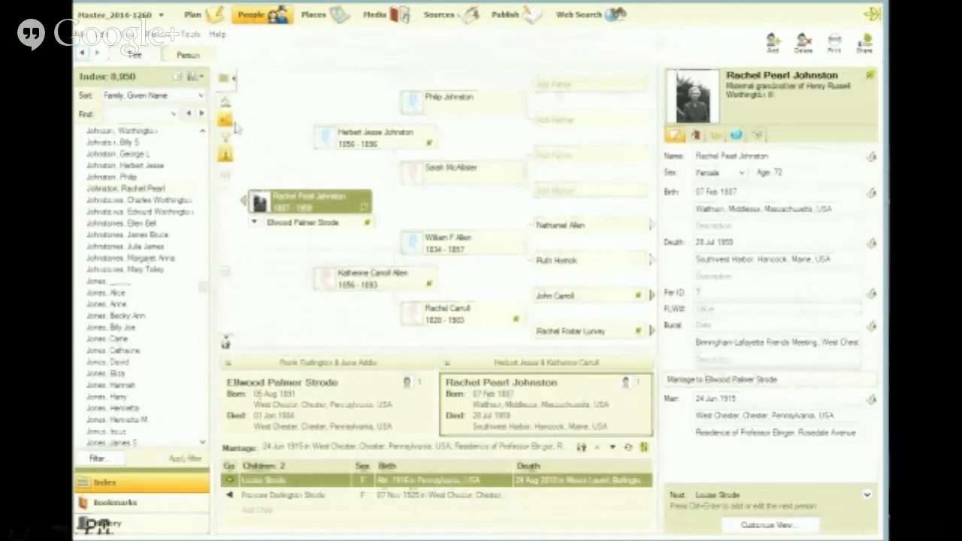
pyautogui.click(199, 59)
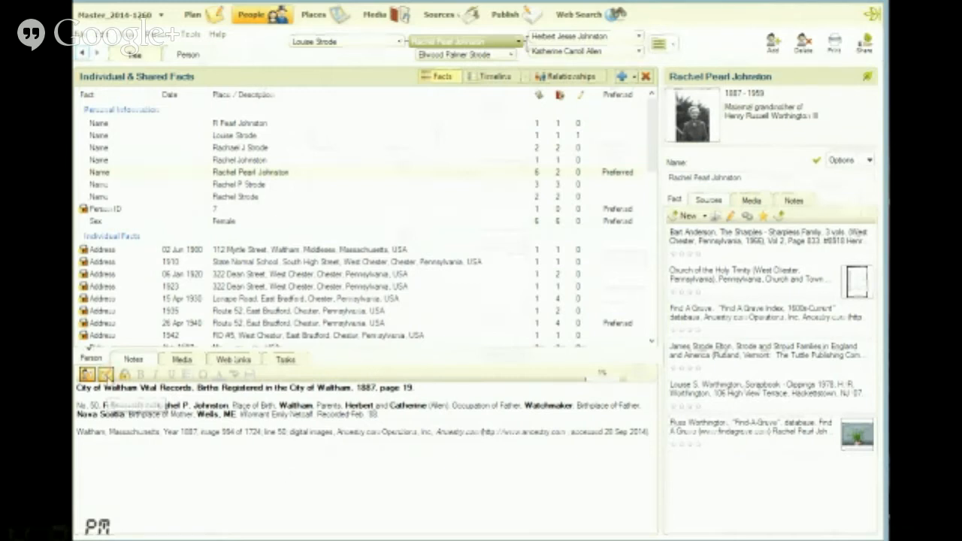
pyautogui.click(105, 374)
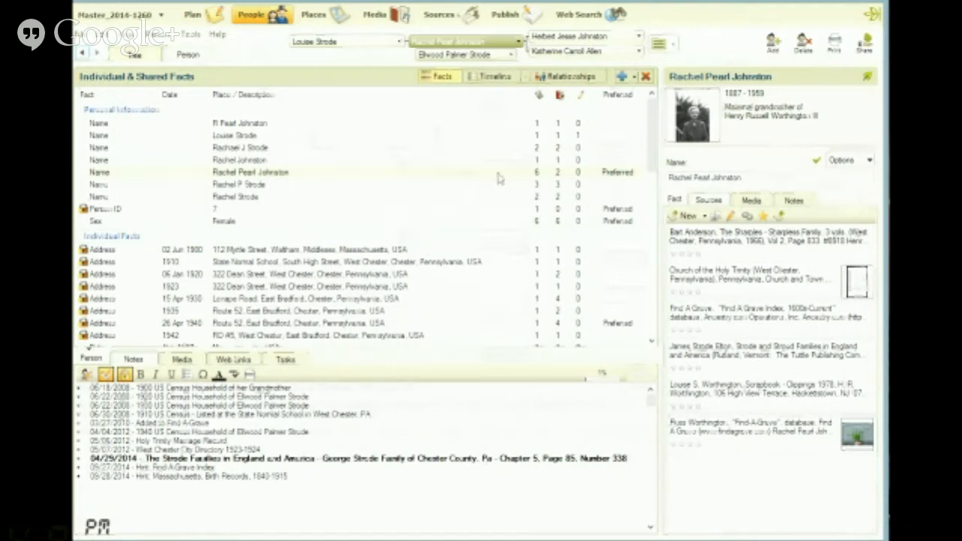
pyautogui.click(475, 58)
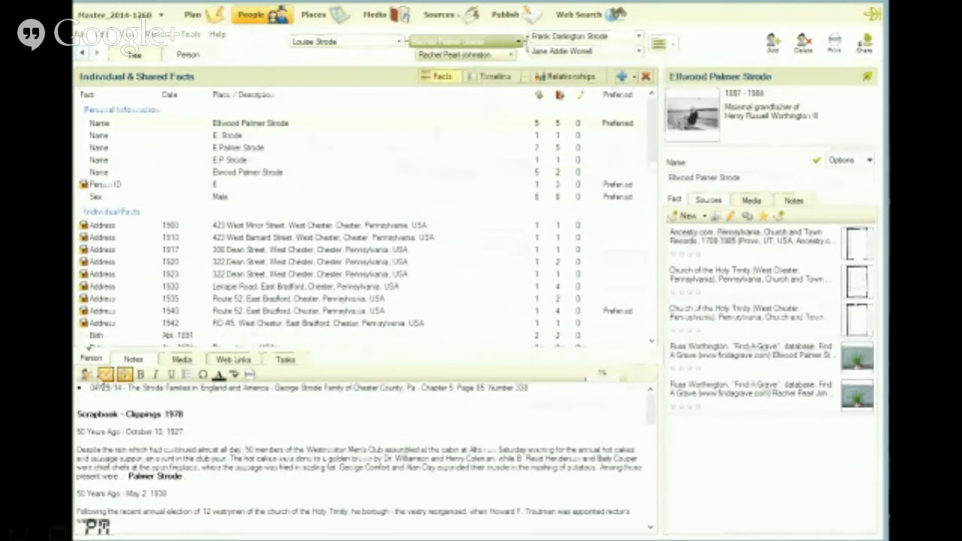
pyautogui.click(86, 374)
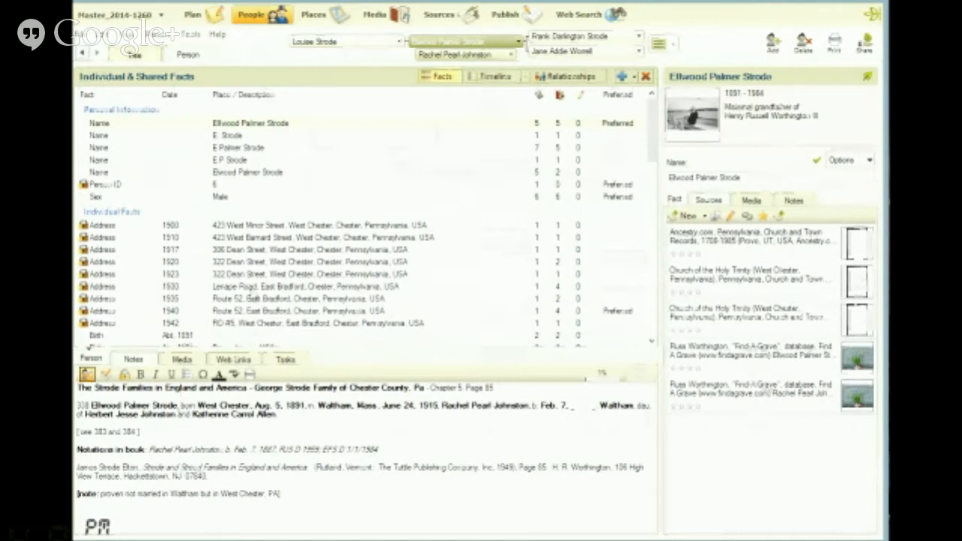
# Open the source "Strode and Stroud Families in England and America" for editing from its Page 85, number 338 citation
pyautogui.click(436, 19)
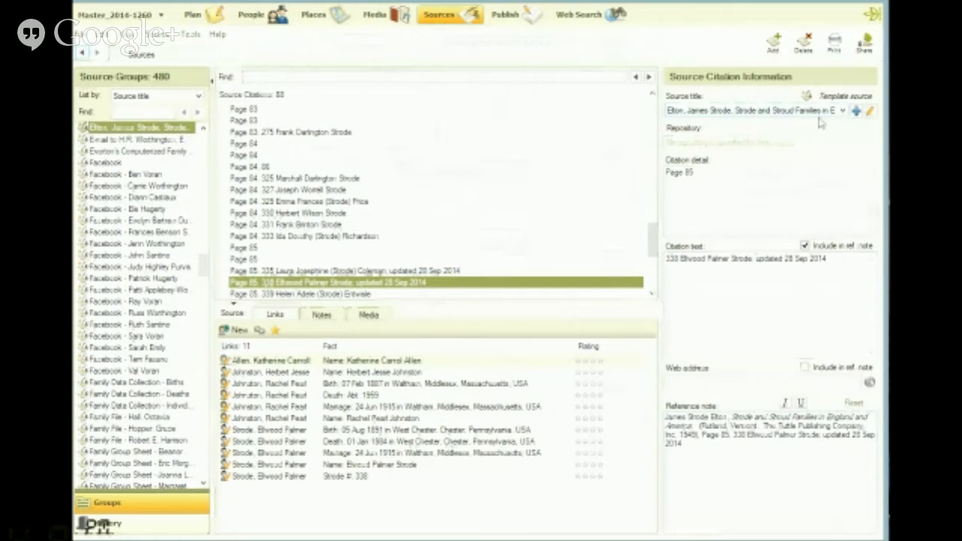
pyautogui.click(869, 112)
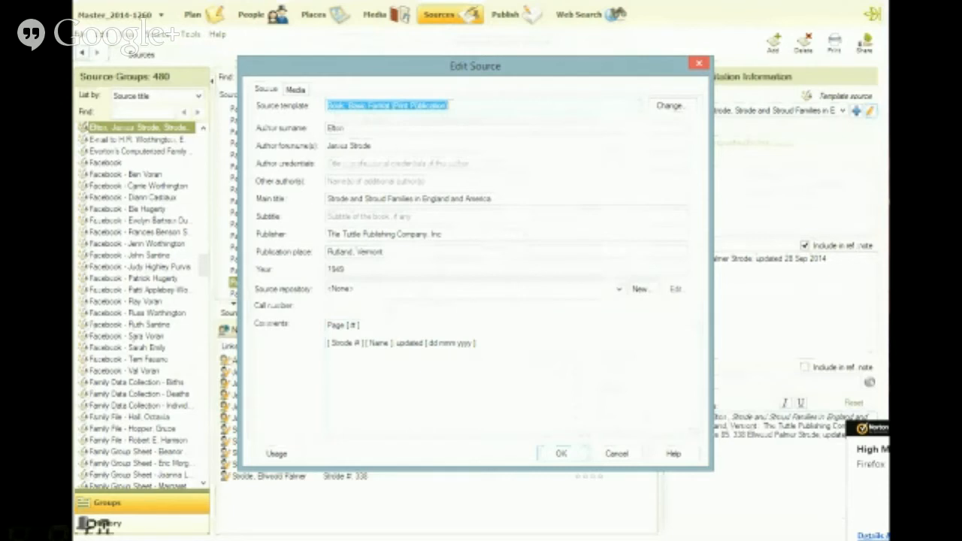
# Switch to Evernote, examine the "11 - Books - Printed" and "11.1 Strode Book" notes, and return to Family Tree Maker
pyautogui.click(284, 540)
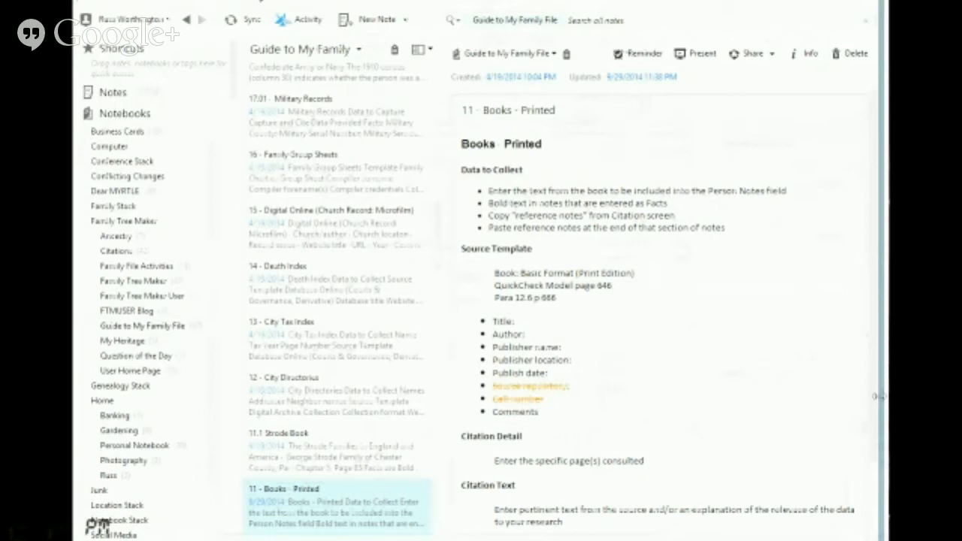
pyautogui.scroll(-3, 857, 398)
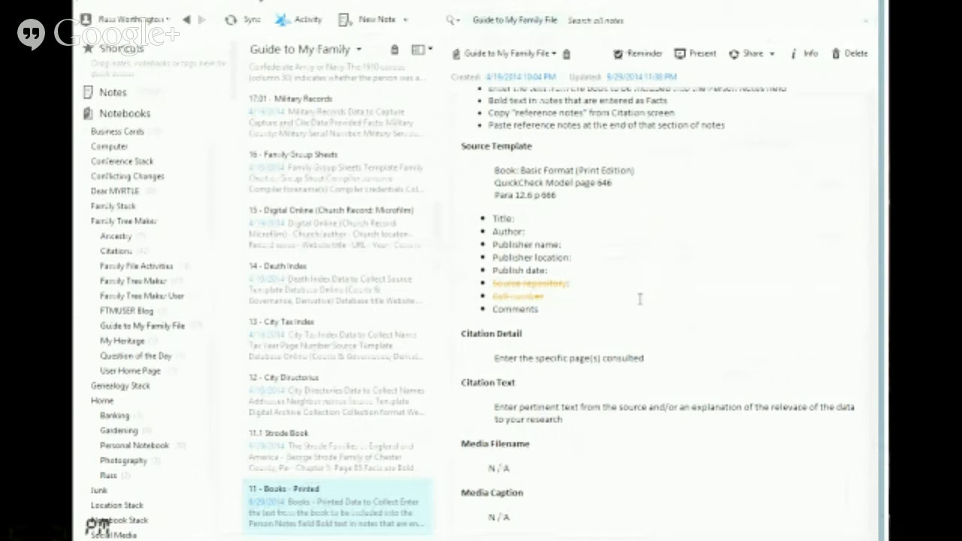
pyautogui.click(350, 446)
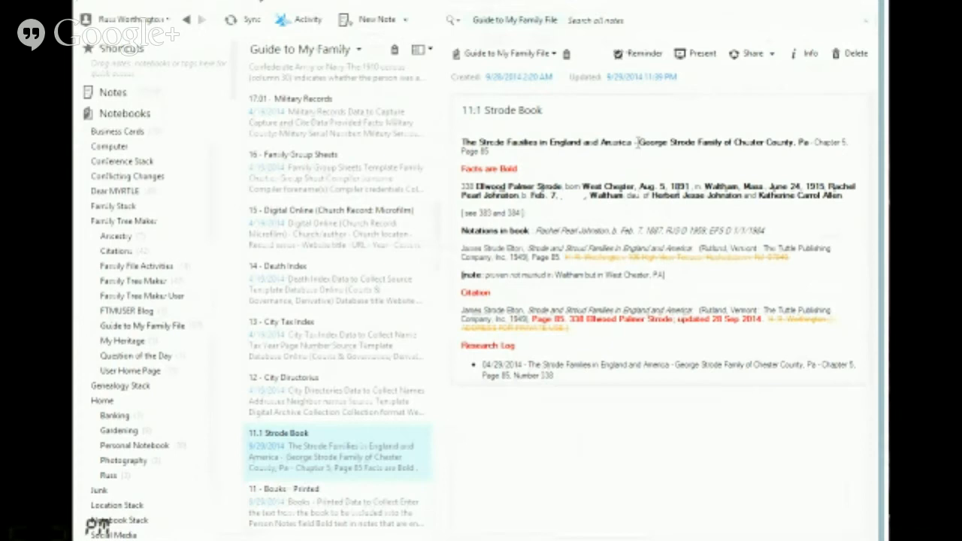
pyautogui.click(805, 6)
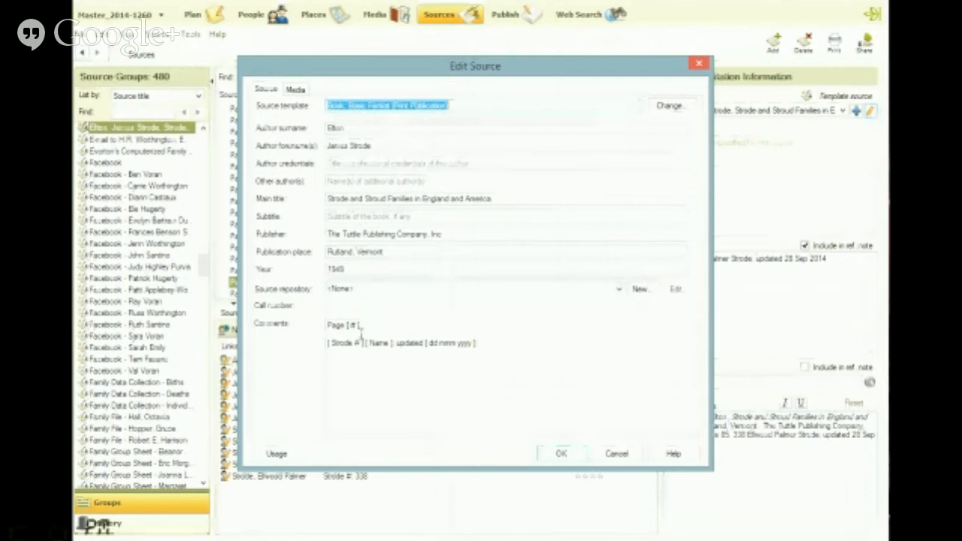
# Copy the page, Strode number, name and updated-date template from the source's comments and close the source
pyautogui.click(491, 344)
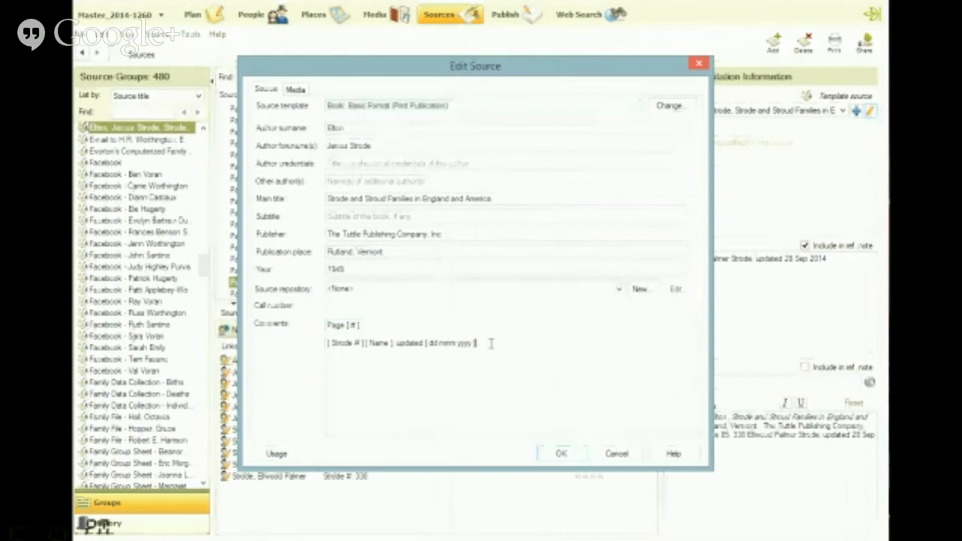
pyautogui.moveTo(491, 343); pyautogui.dragTo(328, 323)
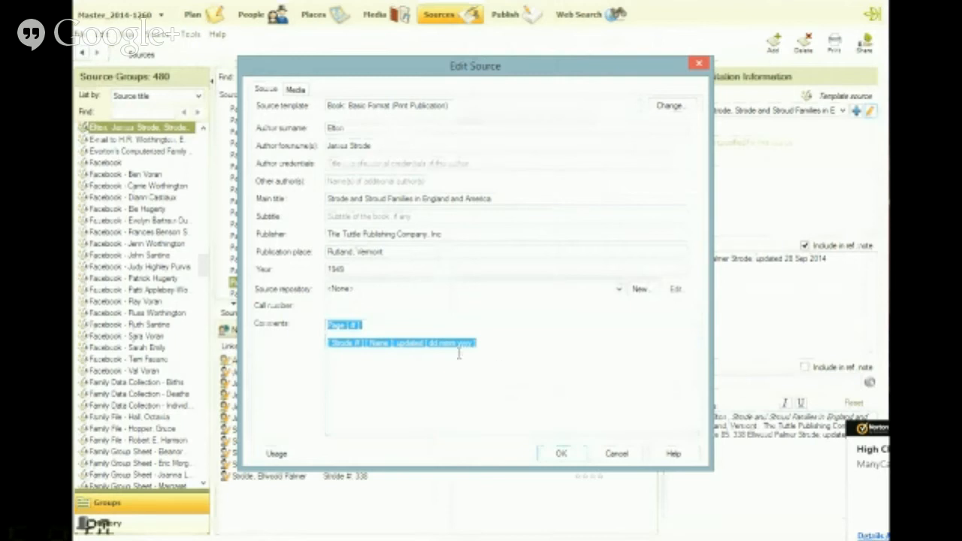
pyautogui.click(560, 455)
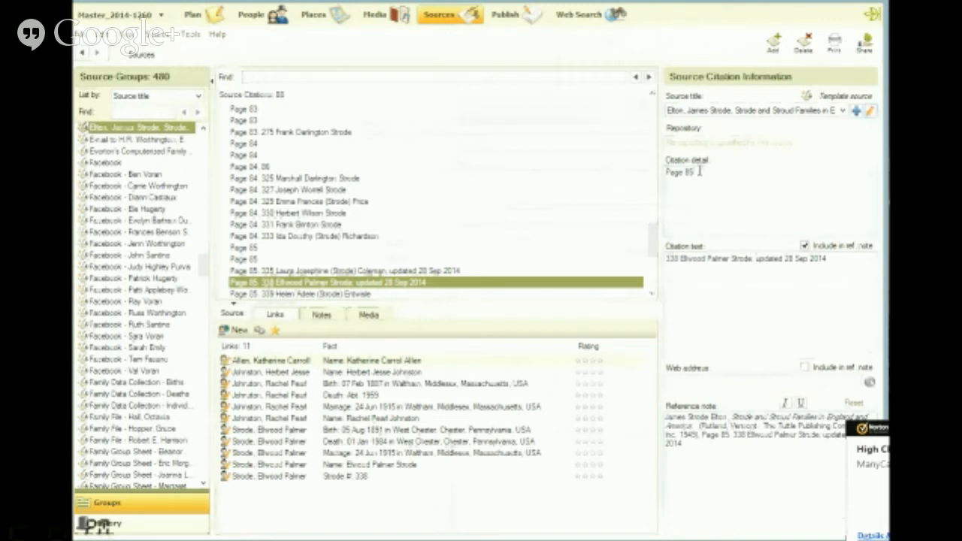
# Paste the copied comments template below Page 85 in the citation detail and delete its lines again
pyautogui.write('Page [ # ] [ Strode # ] [ Name ] updated [ dd mmm yyyy ]')
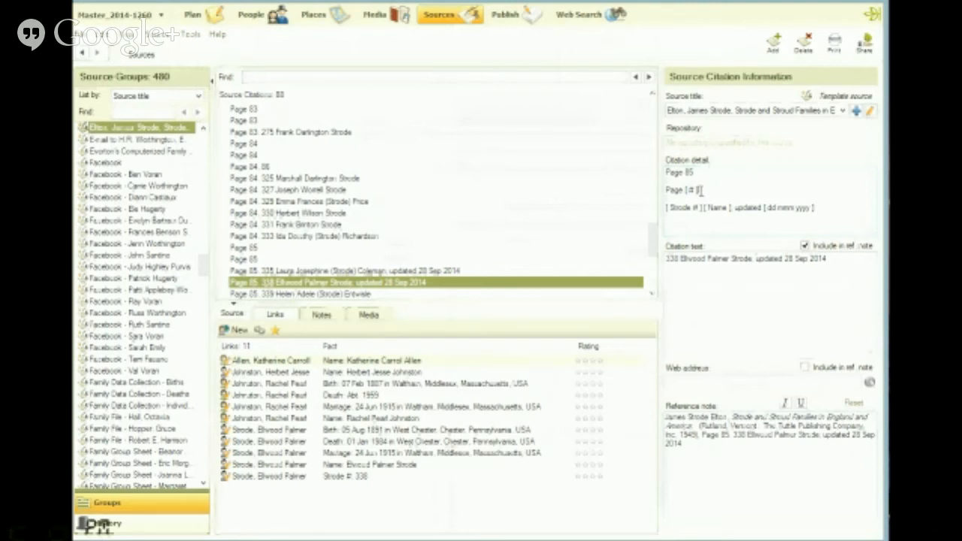
pyautogui.press('BackSpace')
pyautogui.press('BackSpace')
pyautogui.press('BackSpace')
pyautogui.press('BackSpace')
pyautogui.press('BackSpace')
pyautogui.press('BackSpace')
pyautogui.press('BackSpace')
pyautogui.press('BackSpace')
pyautogui.press('BackSpace')
pyautogui.press('BackSpace')
pyautogui.press('BackSpace')
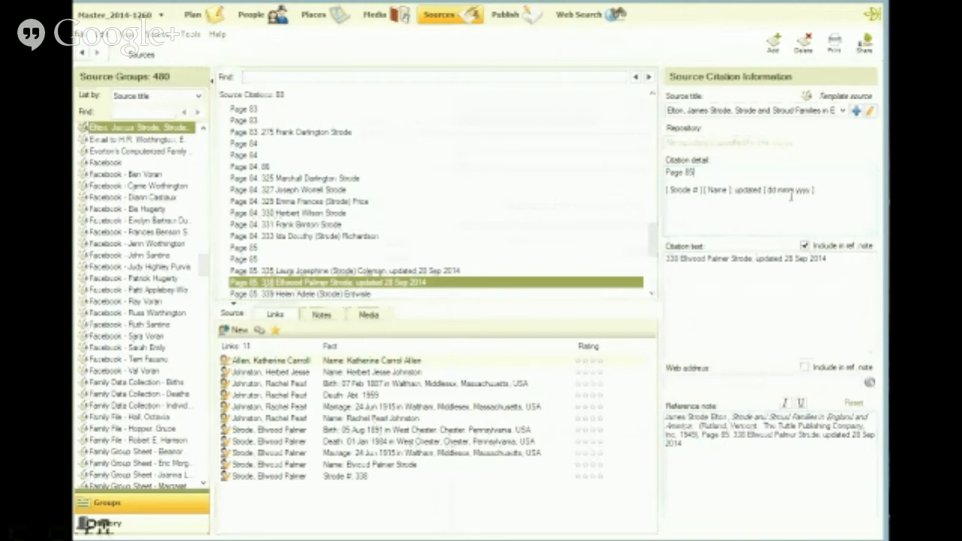
pyautogui.moveTo(831, 189); pyautogui.dragTo(653, 193)
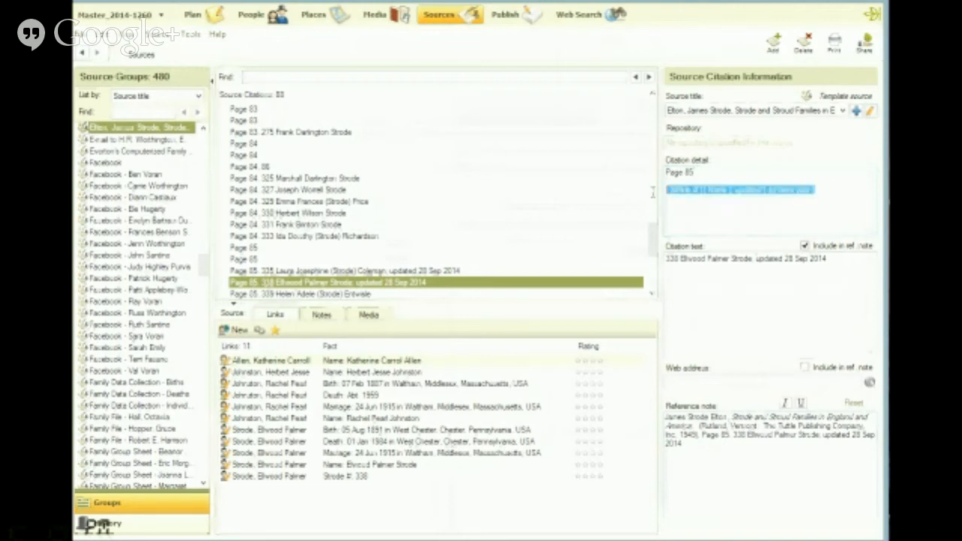
pyautogui.press('Delete')
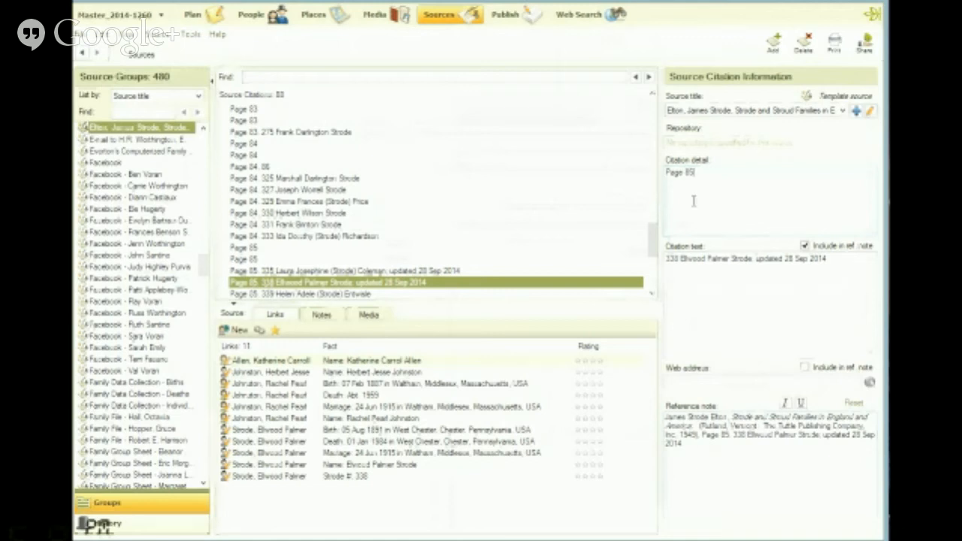
pyautogui.click(733, 183)
# Copy the complete reference note of the Page 85, number 338 citation
pyautogui.rightClick(731, 437)
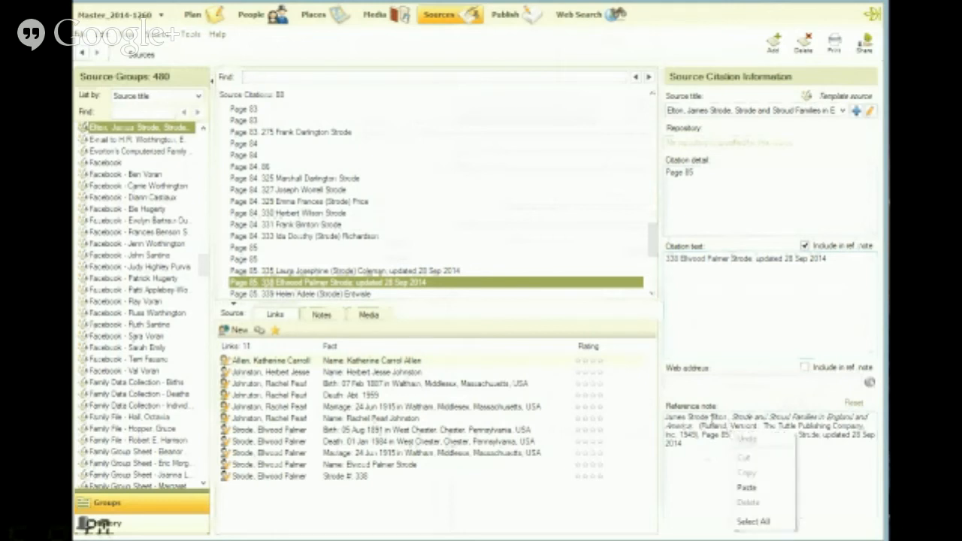
pyautogui.click(739, 522)
pyautogui.rightClick(742, 431)
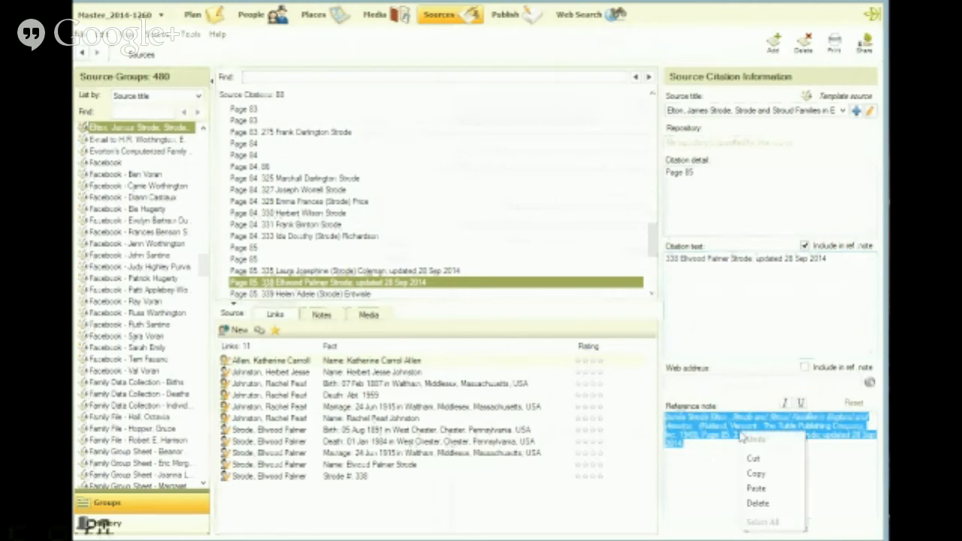
pyautogui.click(750, 473)
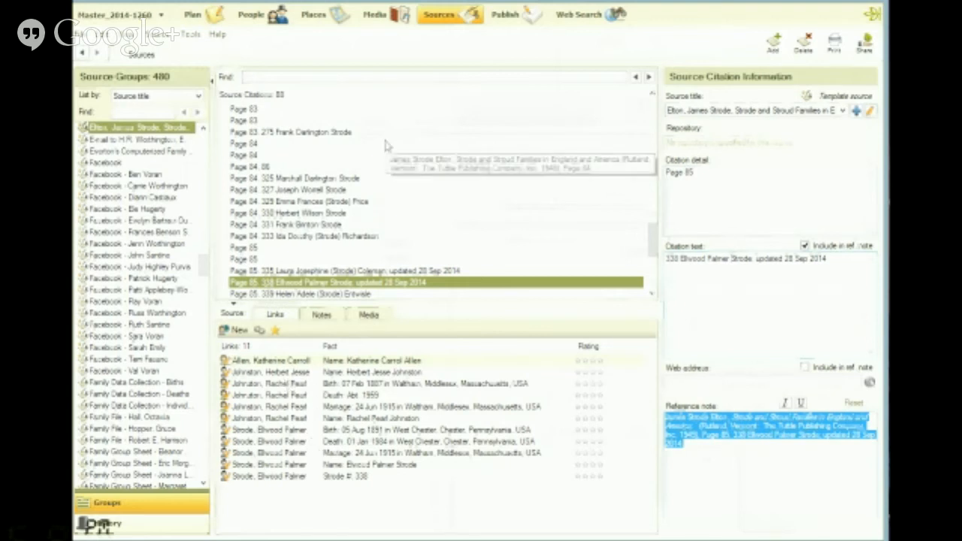
# Return to the person's facts and view the sources of the preferred name and the last alternate name
pyautogui.click(253, 21)
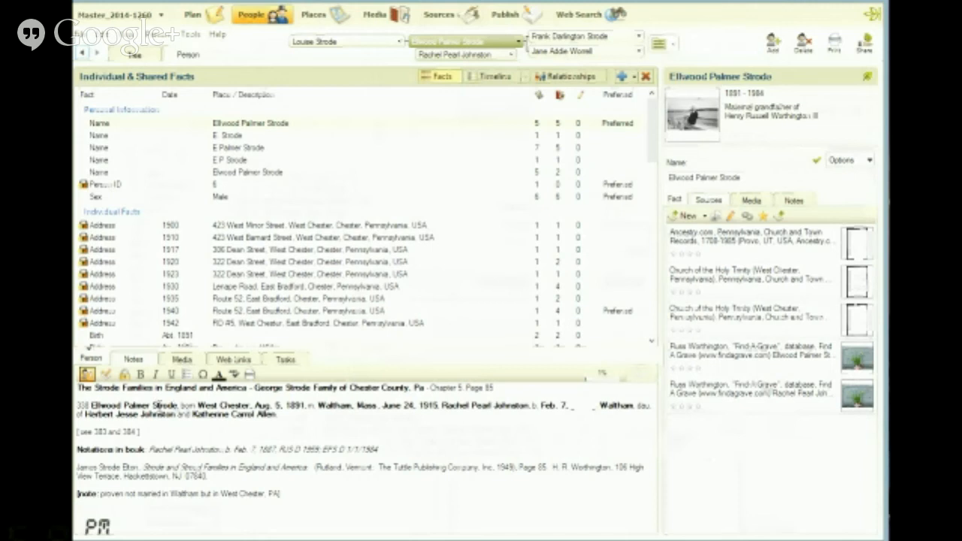
pyautogui.click(299, 127)
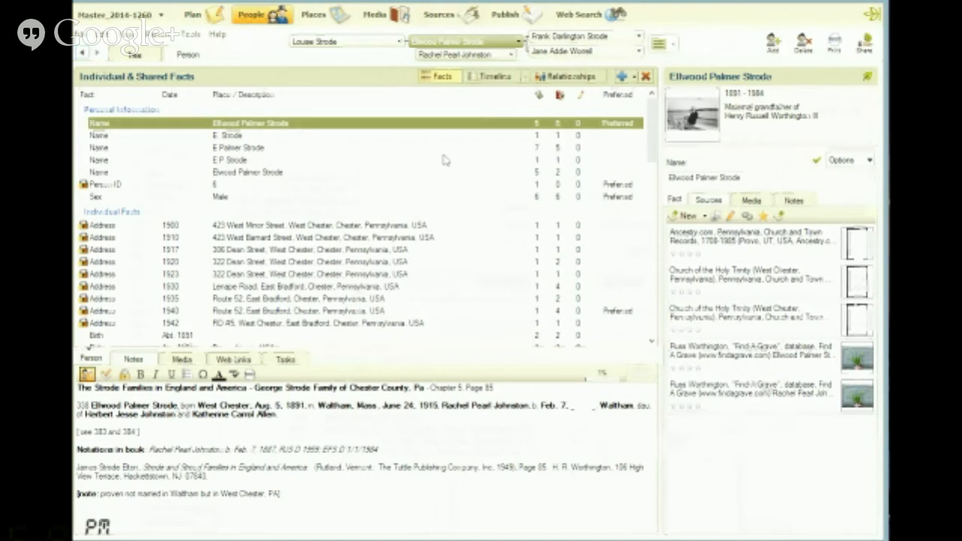
pyautogui.click(263, 172)
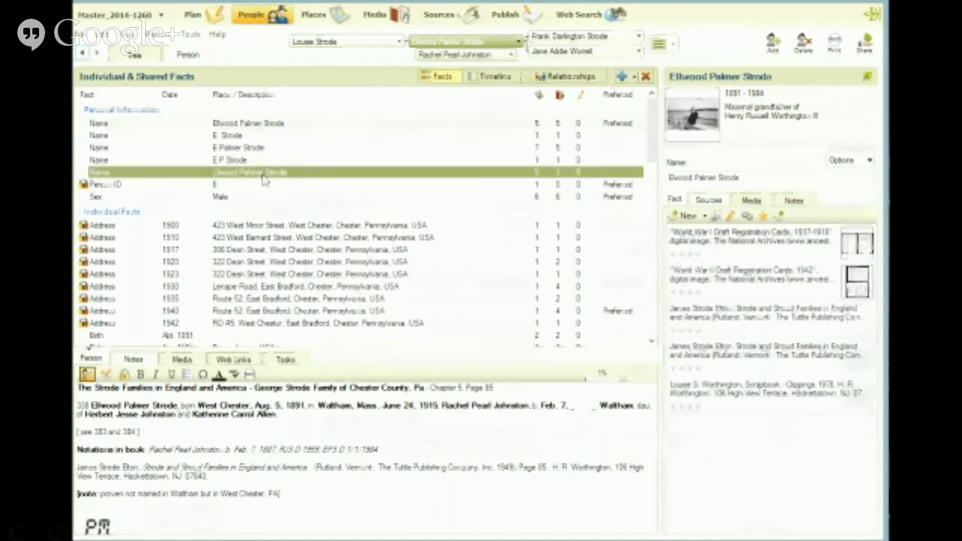